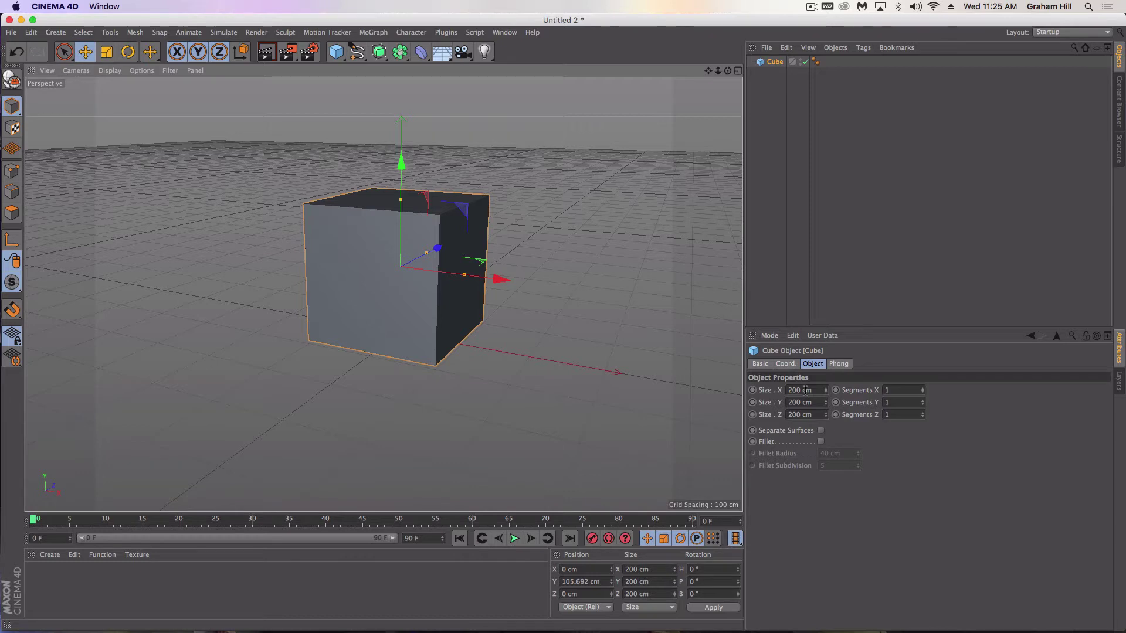
- Set the Unit Display preference to Feet so the cube's sides read 6.562 ft
left_click(54, 7)
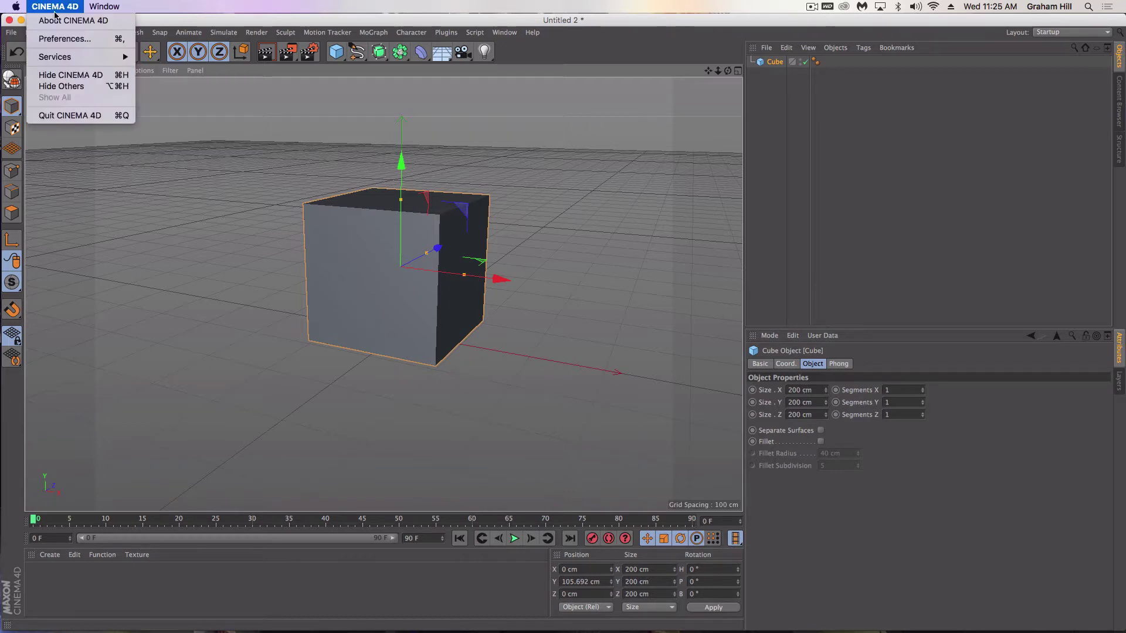
left_click(59, 40)
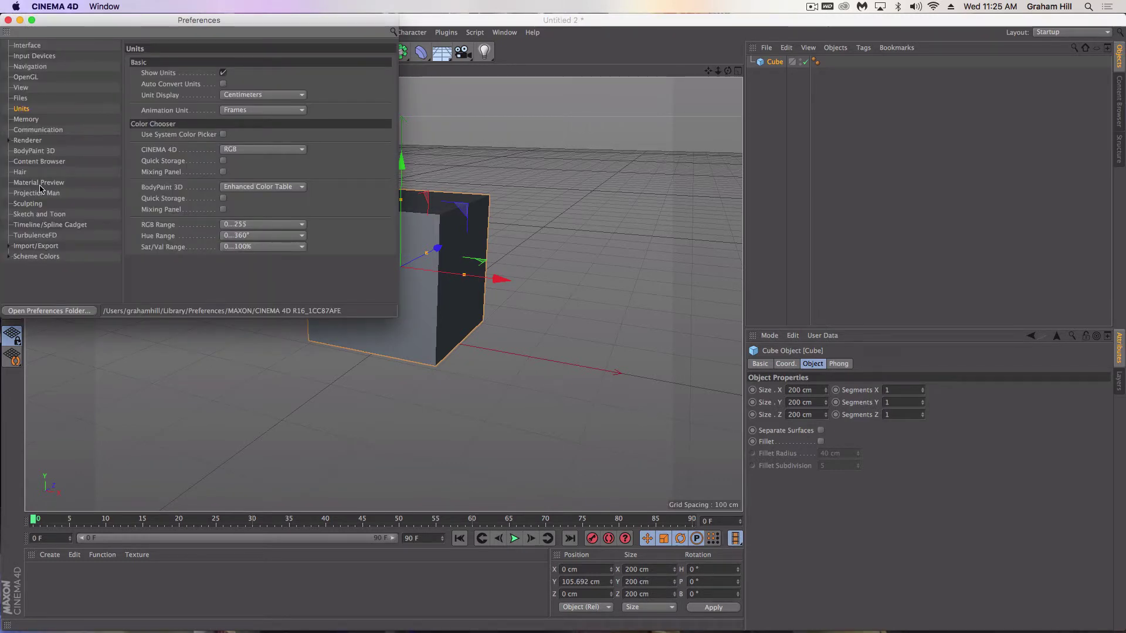
left_click(254, 96)
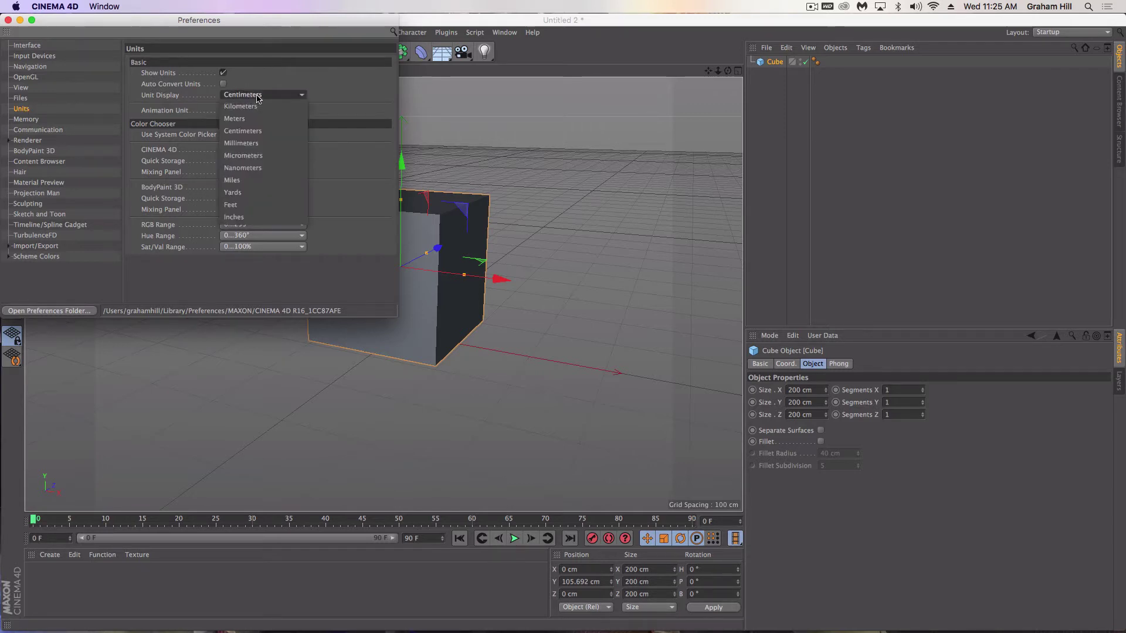
left_click(246, 205)
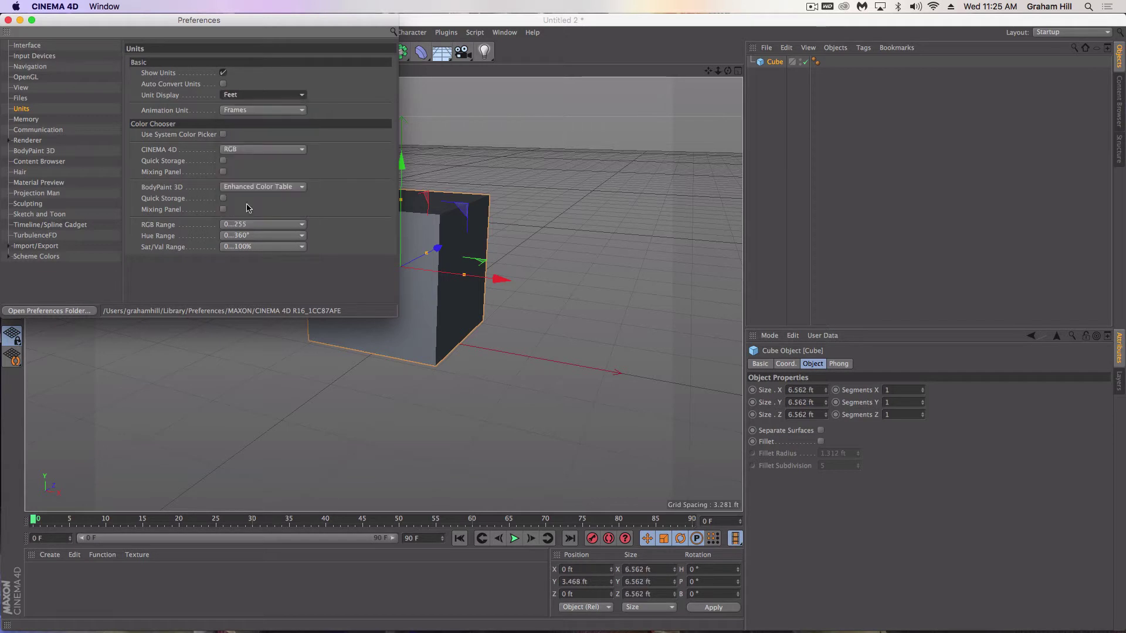
left_click(8, 20)
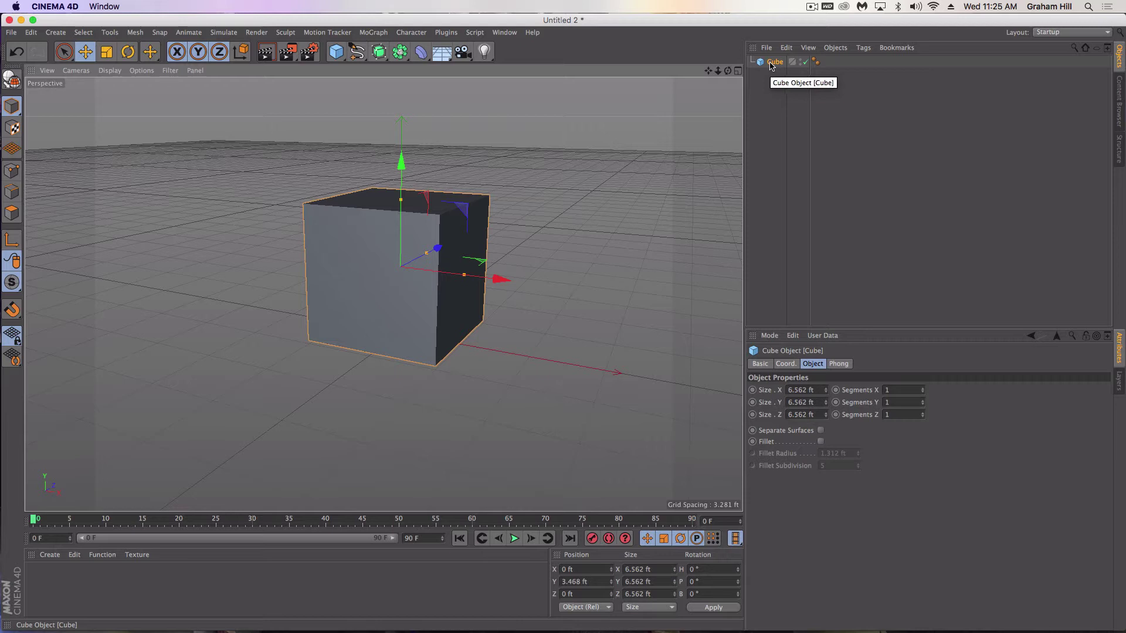
- Convert the cube to an editable polygon in Point mode and display it as a Lines wireframe
left_click(11, 80)
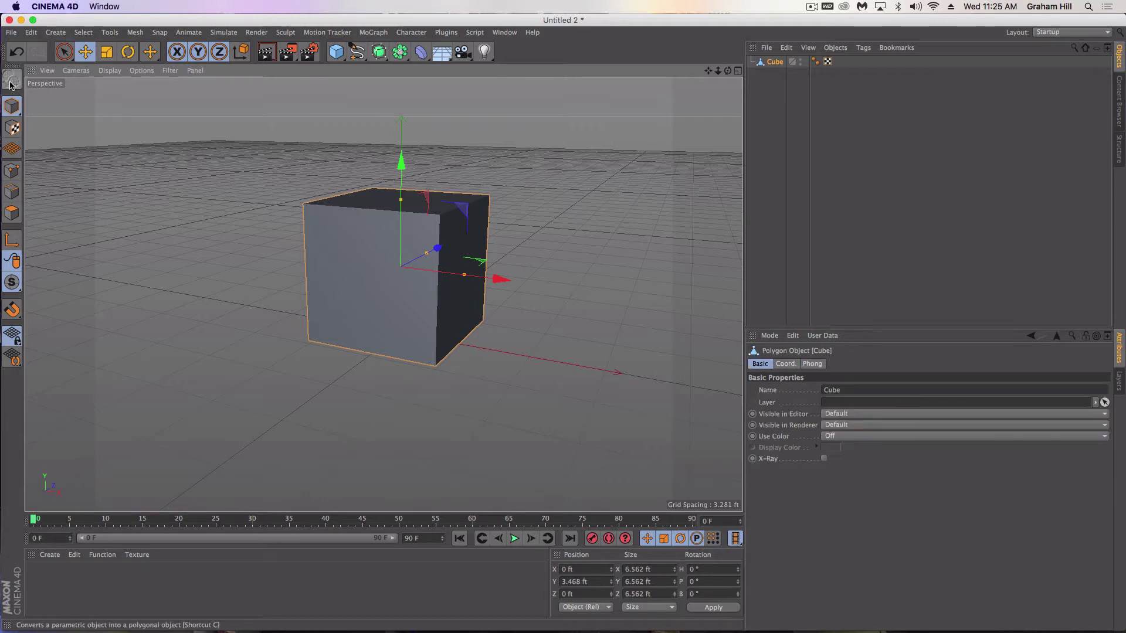
left_click(12, 177)
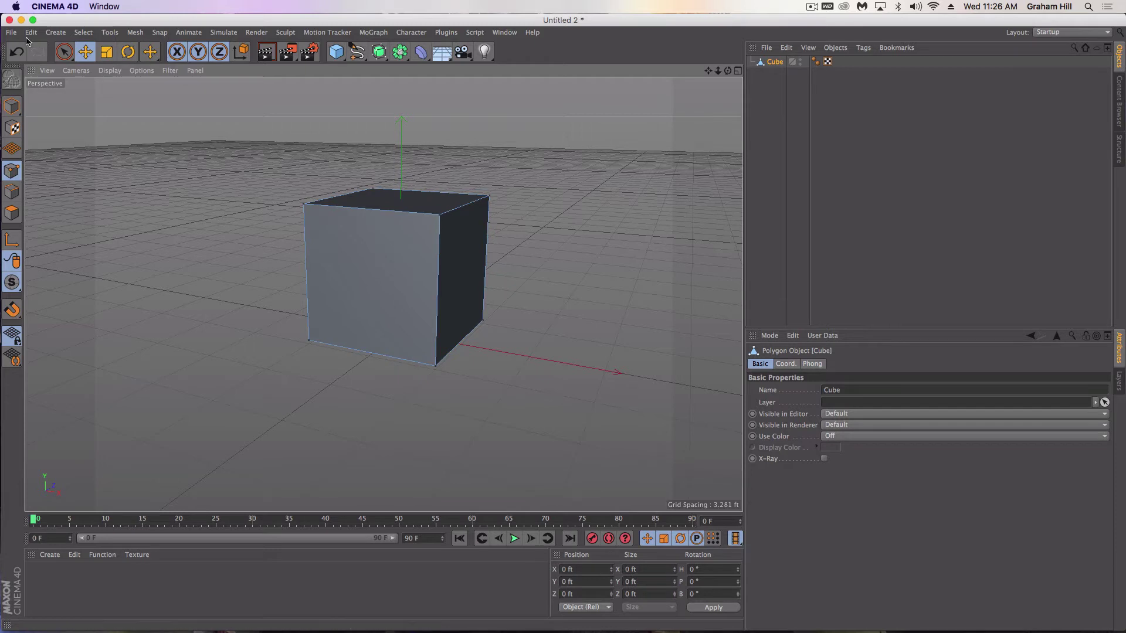
left_click(107, 71)
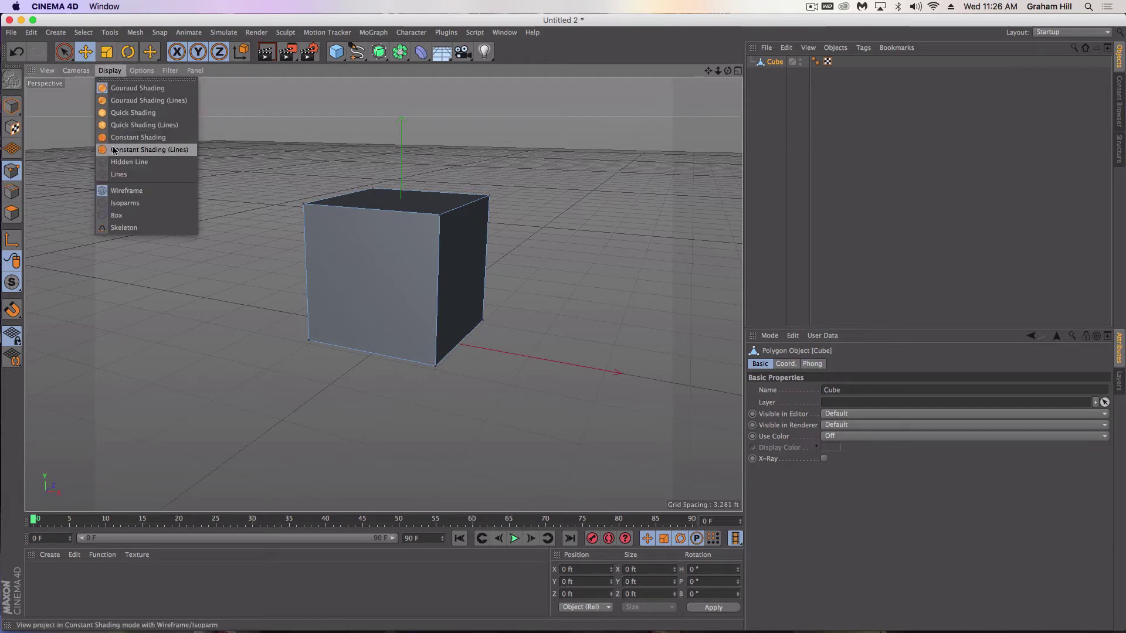
left_click(116, 174)
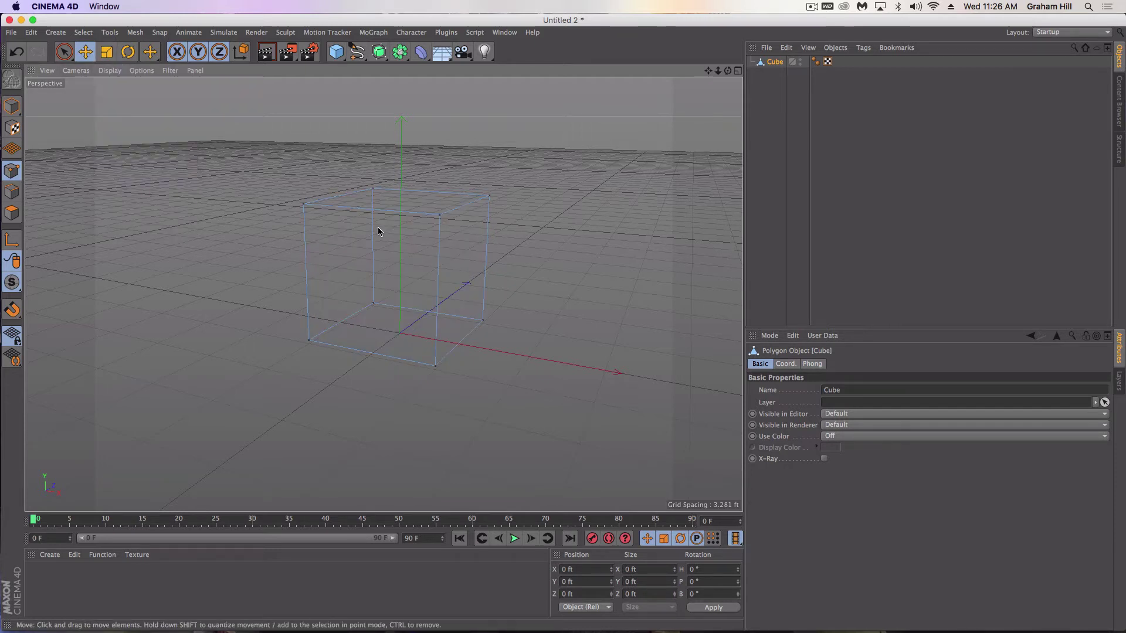
scroll(377, 237, "up", 3)
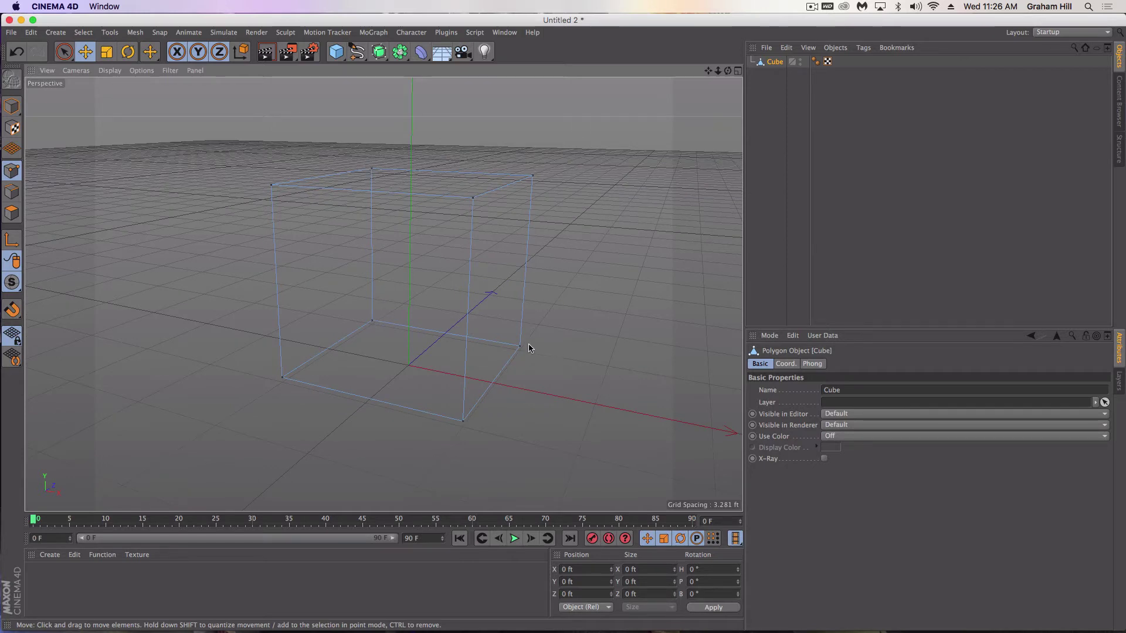
- Measure the cube's front-left vertical edge corner to corner with Measure & Construction, reading 6.562 ft
left_click(108, 33)
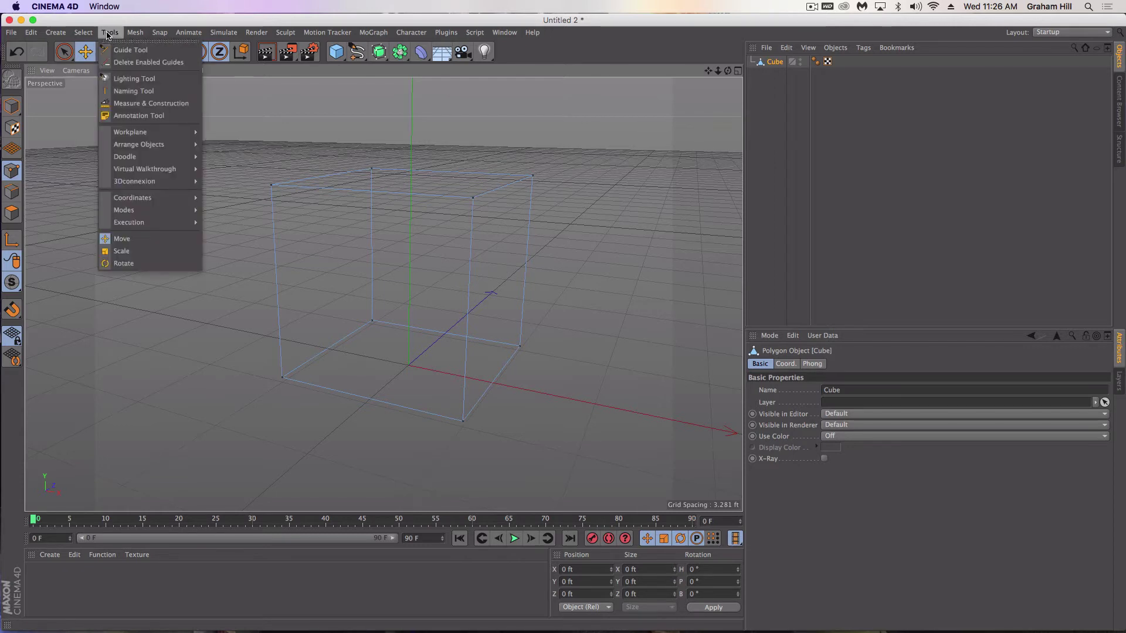
left_click(144, 109)
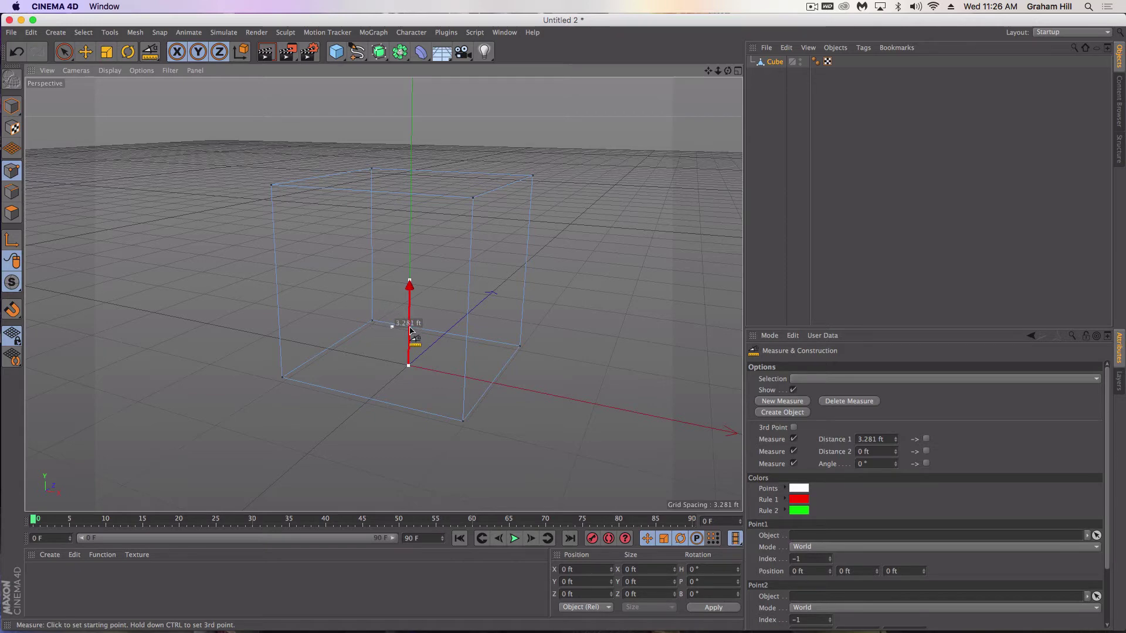
left_click_drag(404, 311, 442, 352, "alt")
left_click(437, 364)
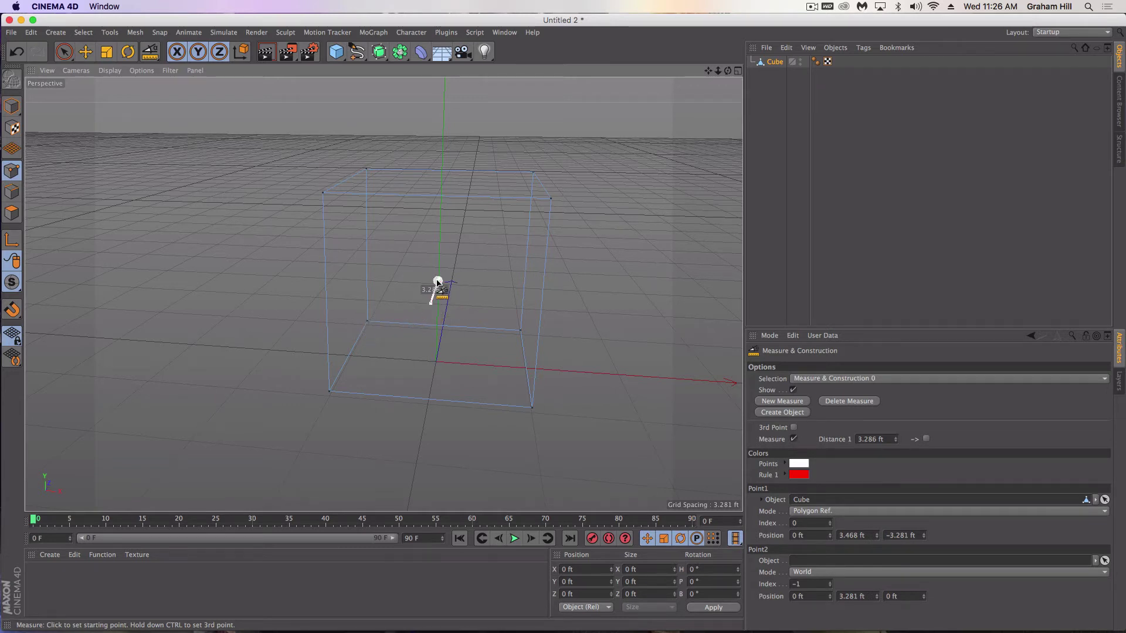
left_click_drag(438, 281, 367, 174)
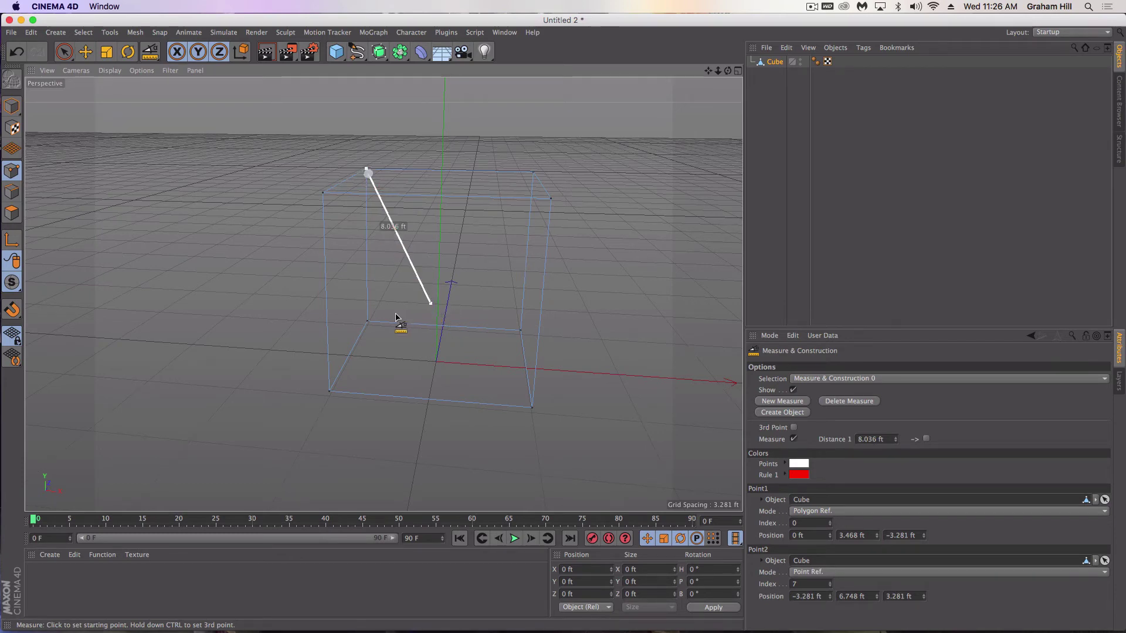
left_click_drag(381, 327, 495, 330, "alt")
left_click_drag(549, 276, 482, 378)
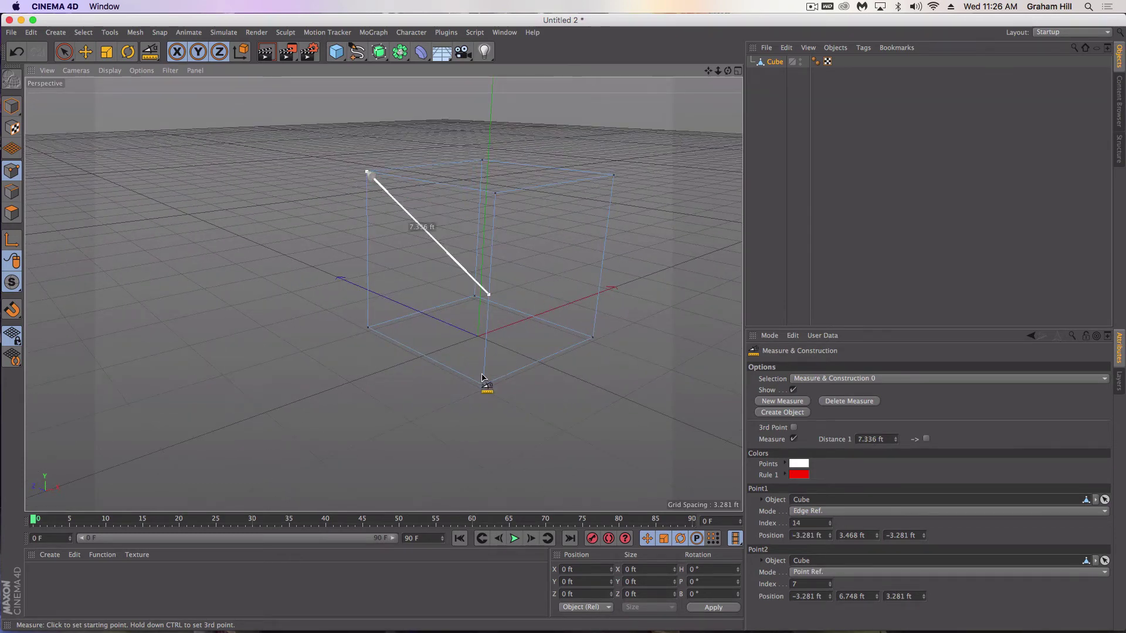
left_click(489, 297)
left_click_drag(489, 295, 369, 275)
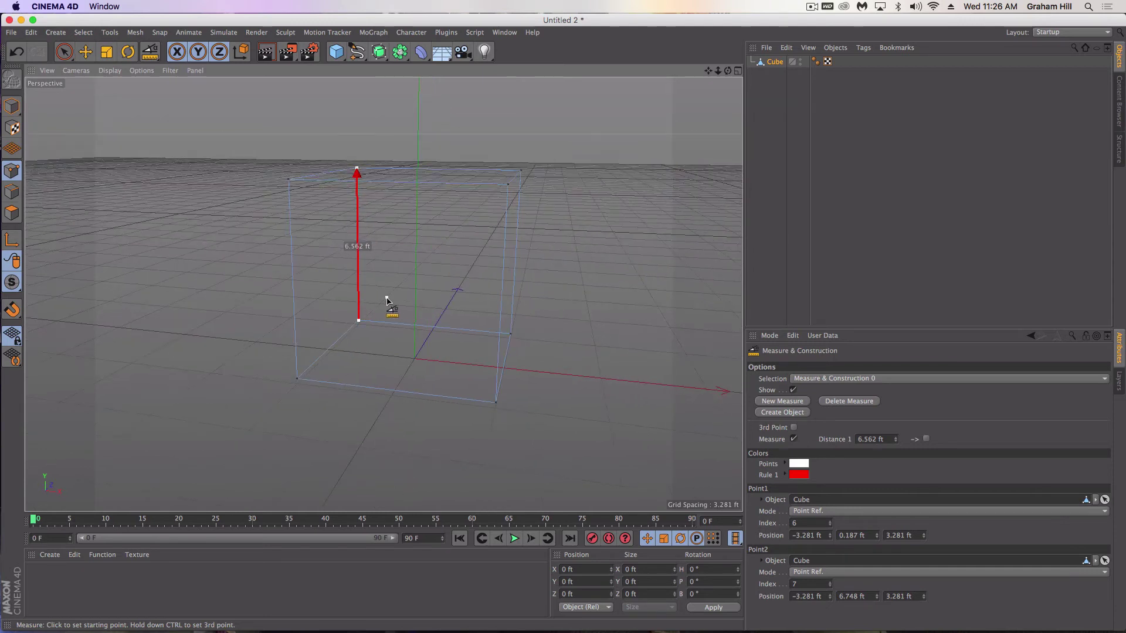
left_click(775, 63)
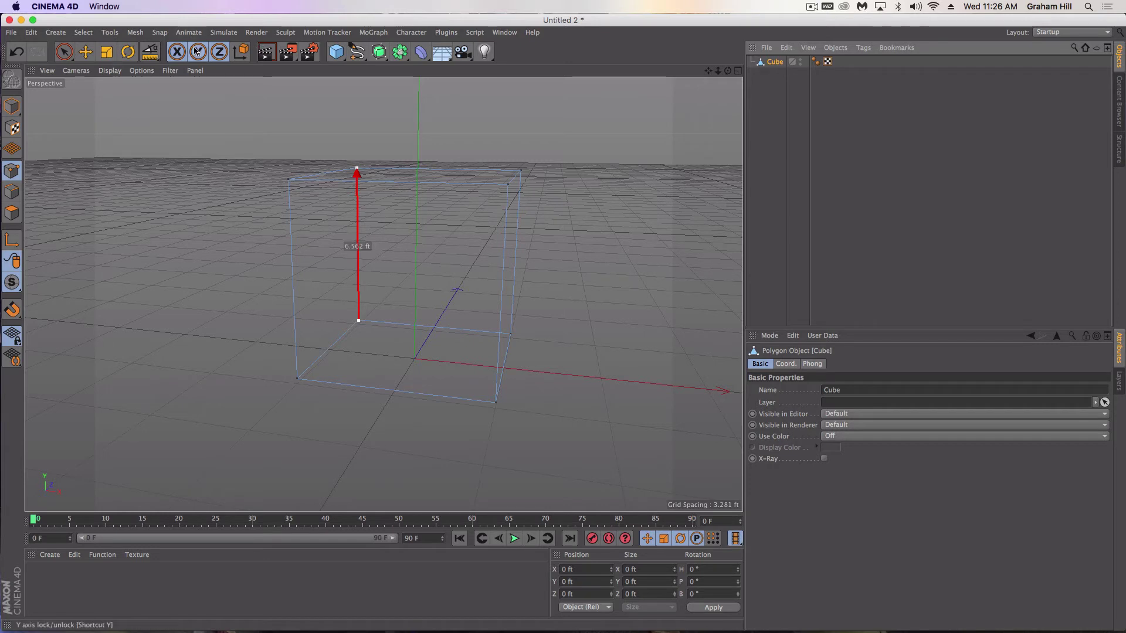
left_click(150, 52)
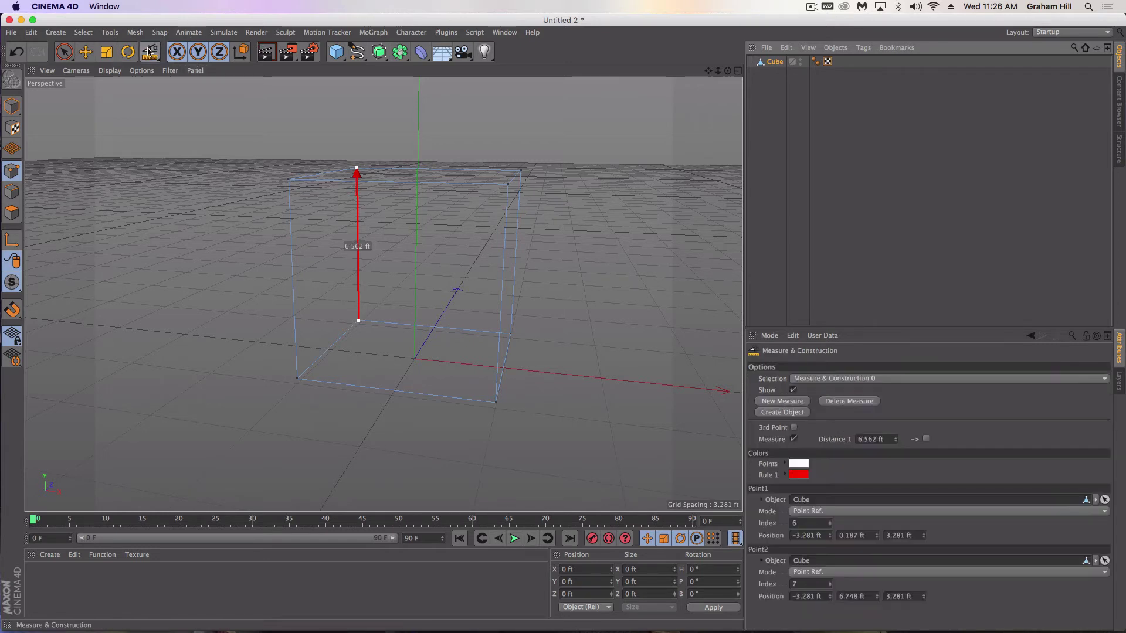
- Re-snap the first measure to the front bottom edge and add a second measure on a vertical edge, both 6.562 ft
left_click(297, 380)
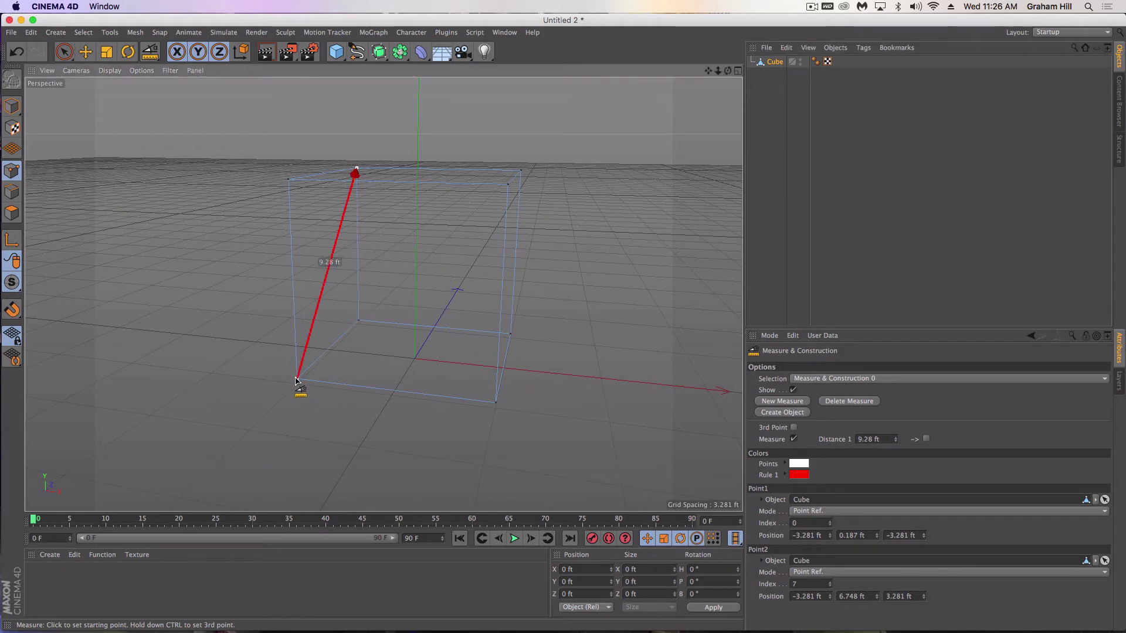
left_click_drag(357, 172, 497, 404)
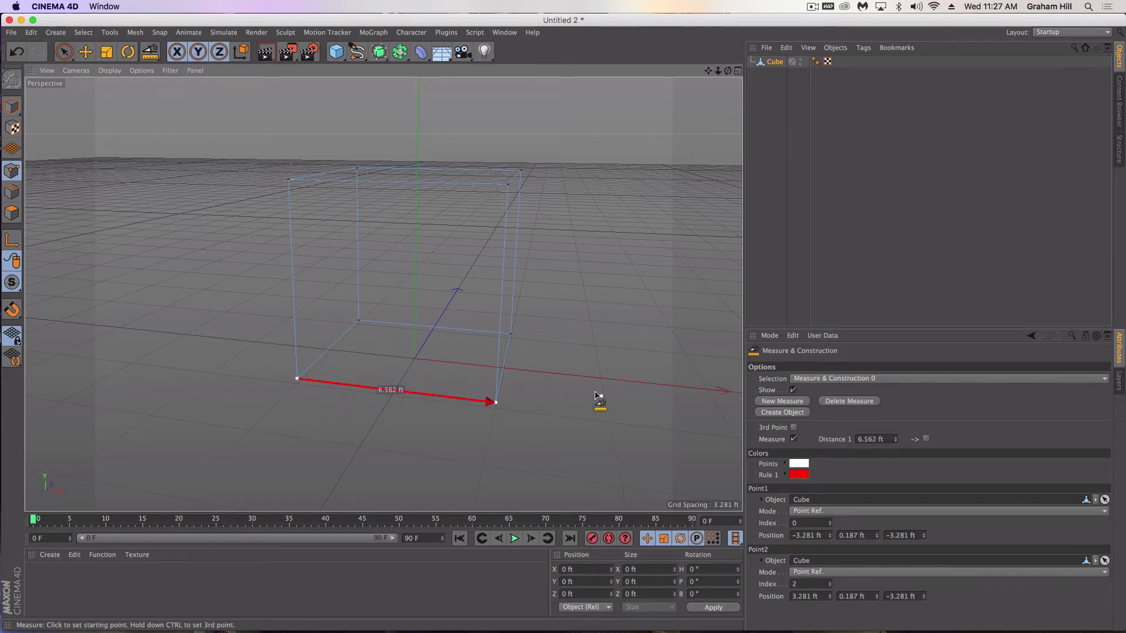
left_click(774, 402)
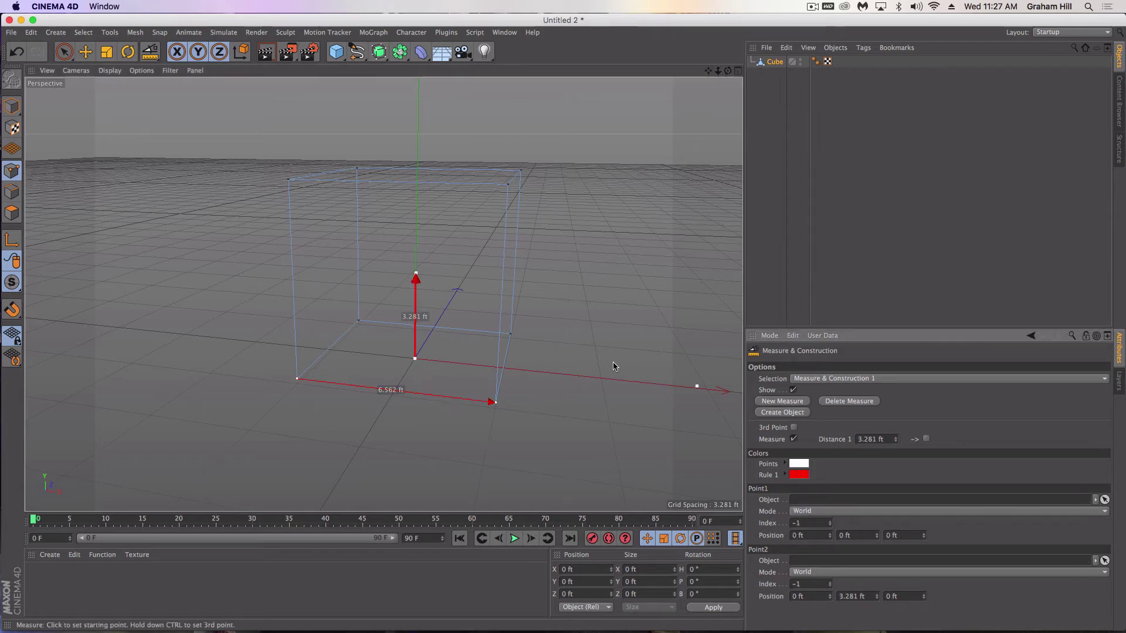
left_click_drag(415, 279, 535, 311, "alt")
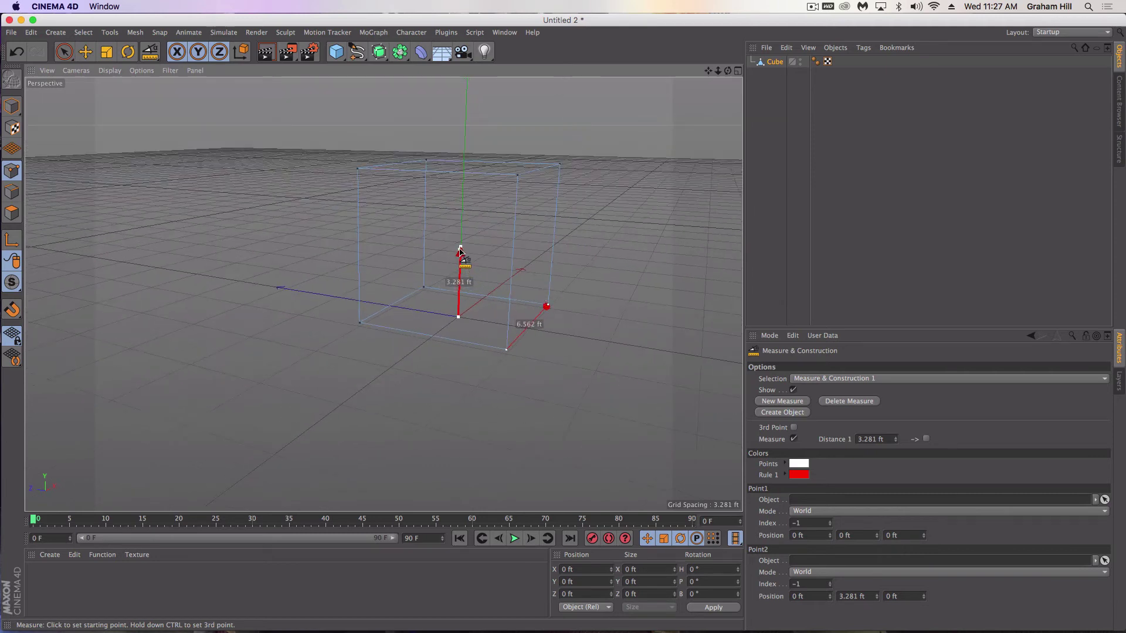
left_click_drag(460, 251, 356, 170)
left_click_drag(459, 318, 359, 324)
left_click_drag(445, 294, 347, 334, "alt")
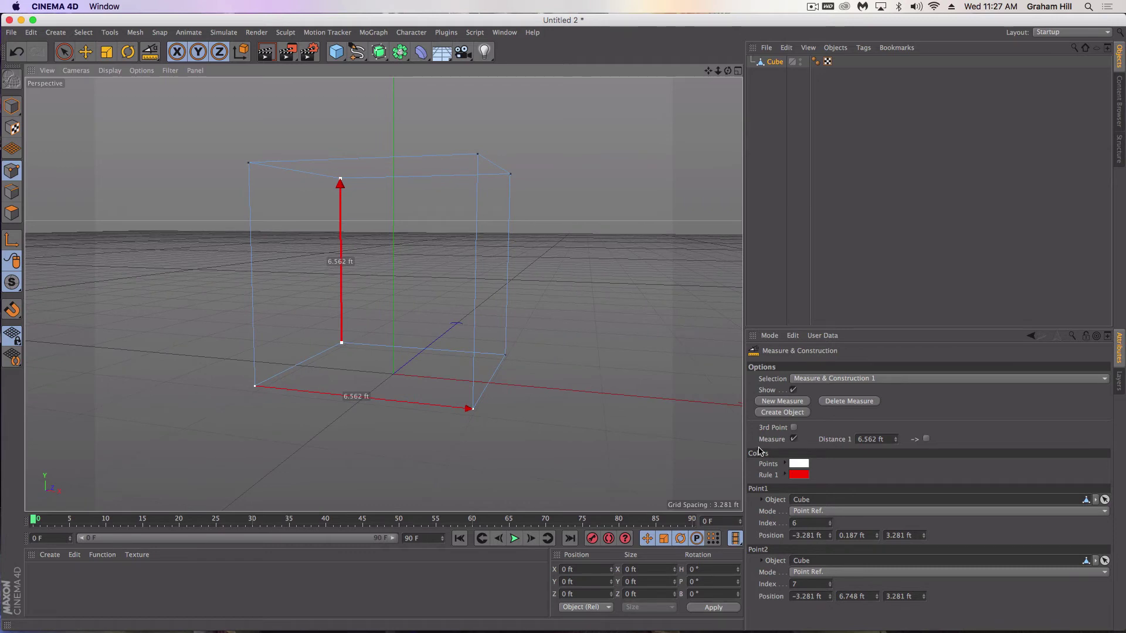
- Add a third measure spanning the cube's top edge between points 5 and 3, reading 6.562 ft
left_click(790, 410)
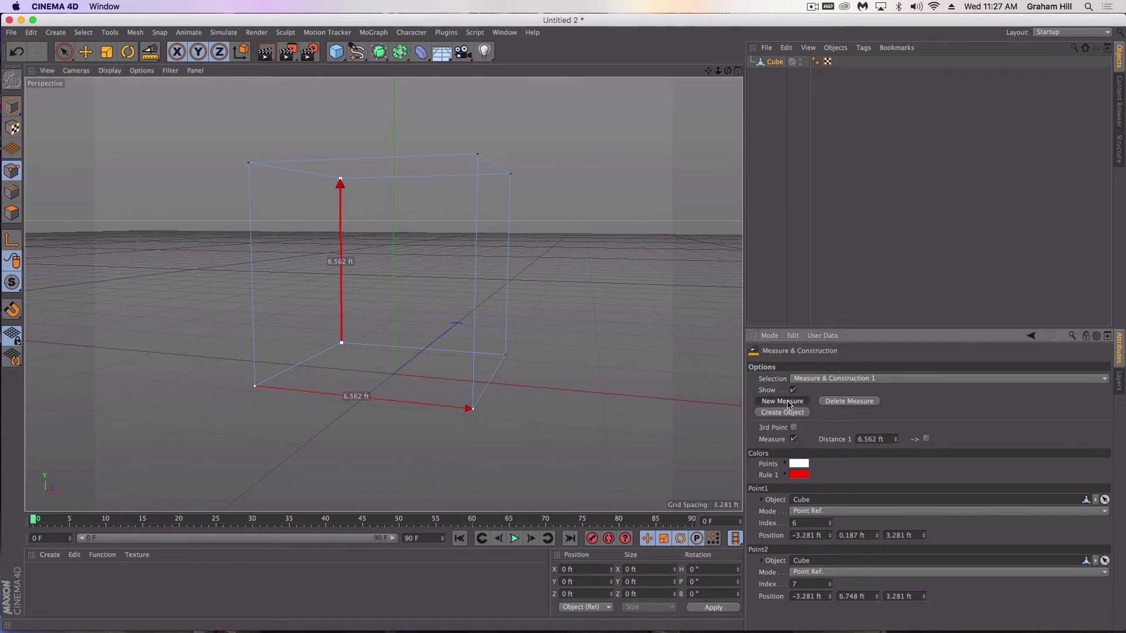
left_click_drag(476, 328, 201, 203, "alt")
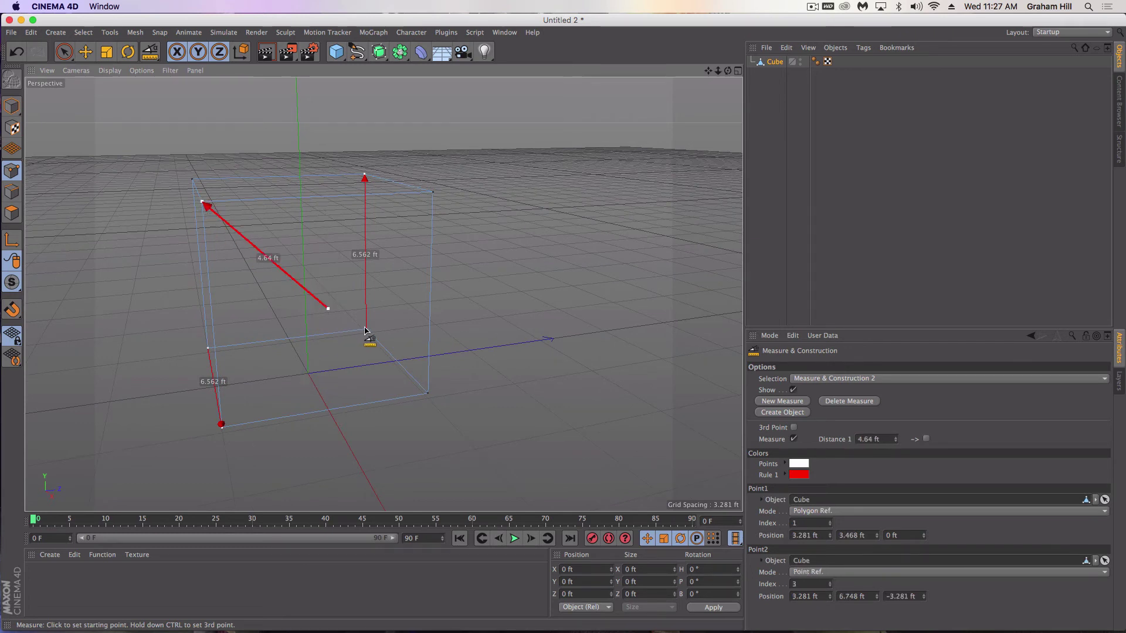
left_click_drag(328, 310, 412, 314)
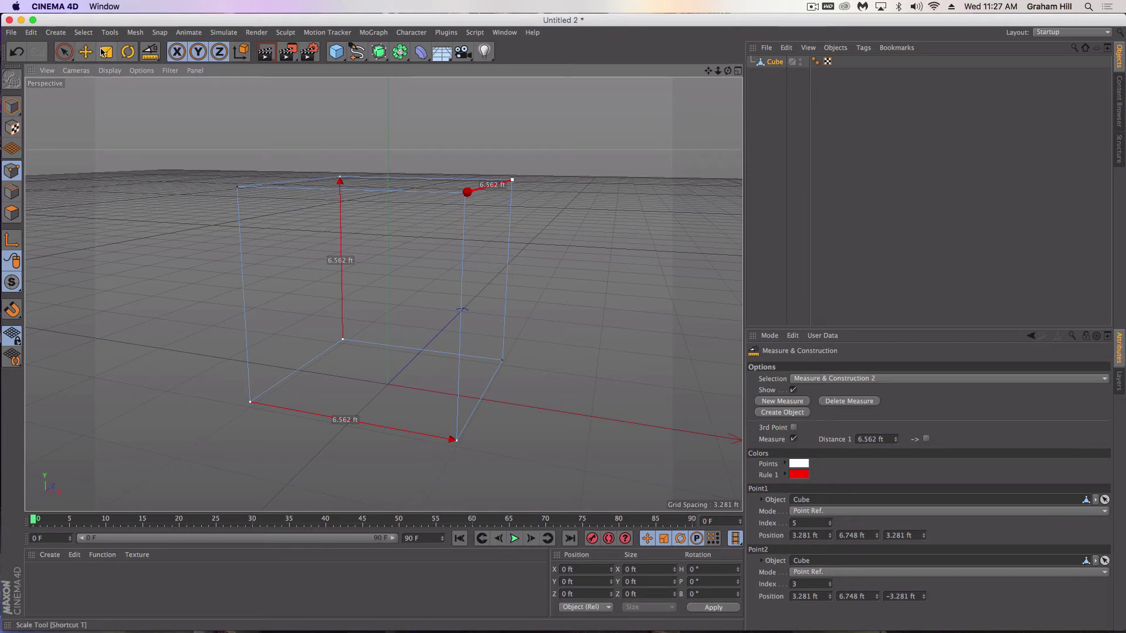
- Switch the viewport to Gouraud Shading and select the cube
left_click(110, 70)
left_click(118, 88)
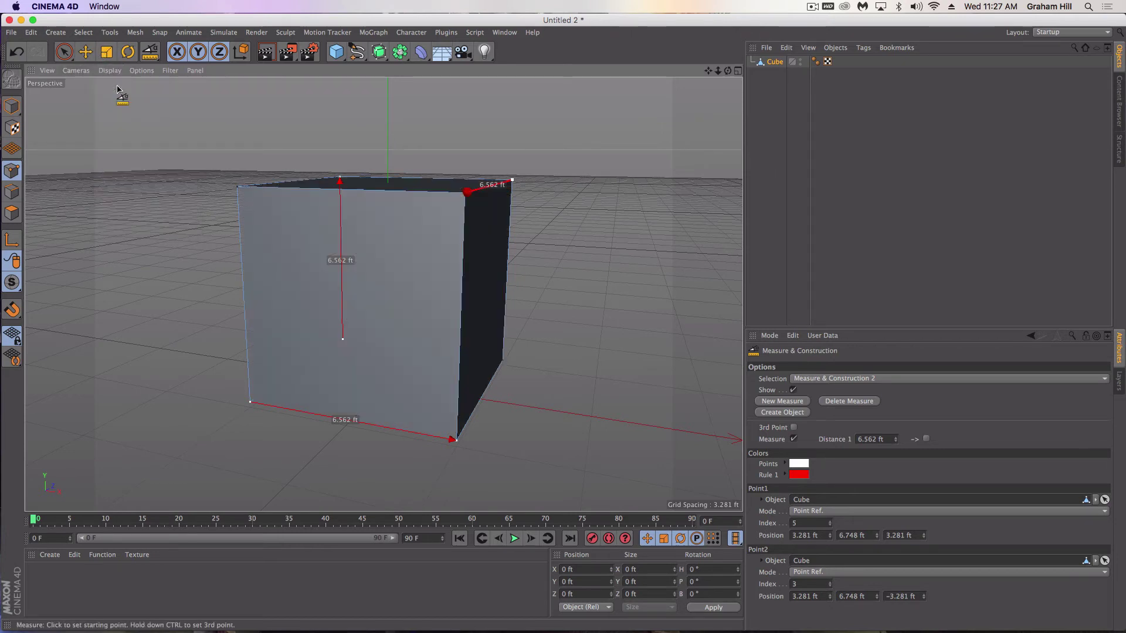
left_click(12, 106)
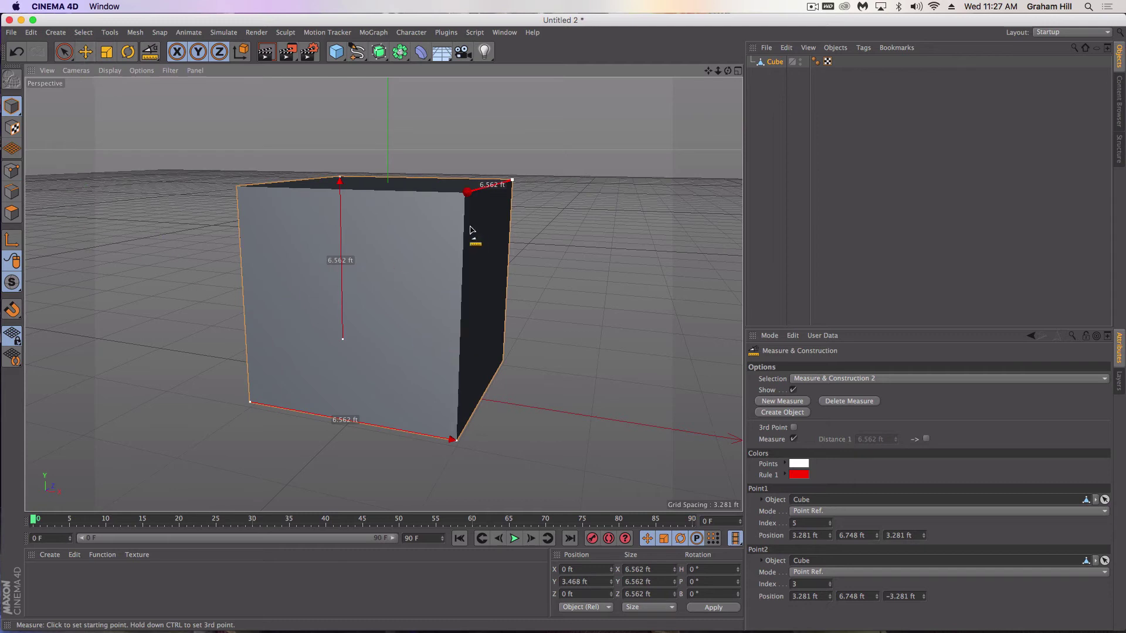
- Scale the cube into a 4.001 × 3.759 × 10.921 ft box
key("t")
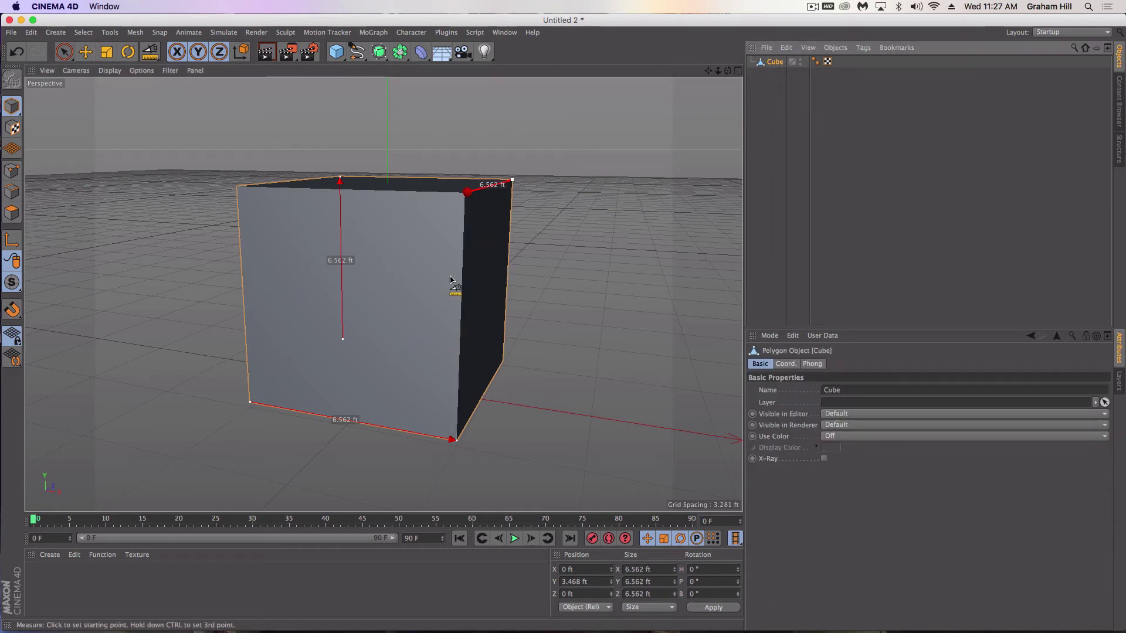
left_click_drag(422, 267, 442, 264)
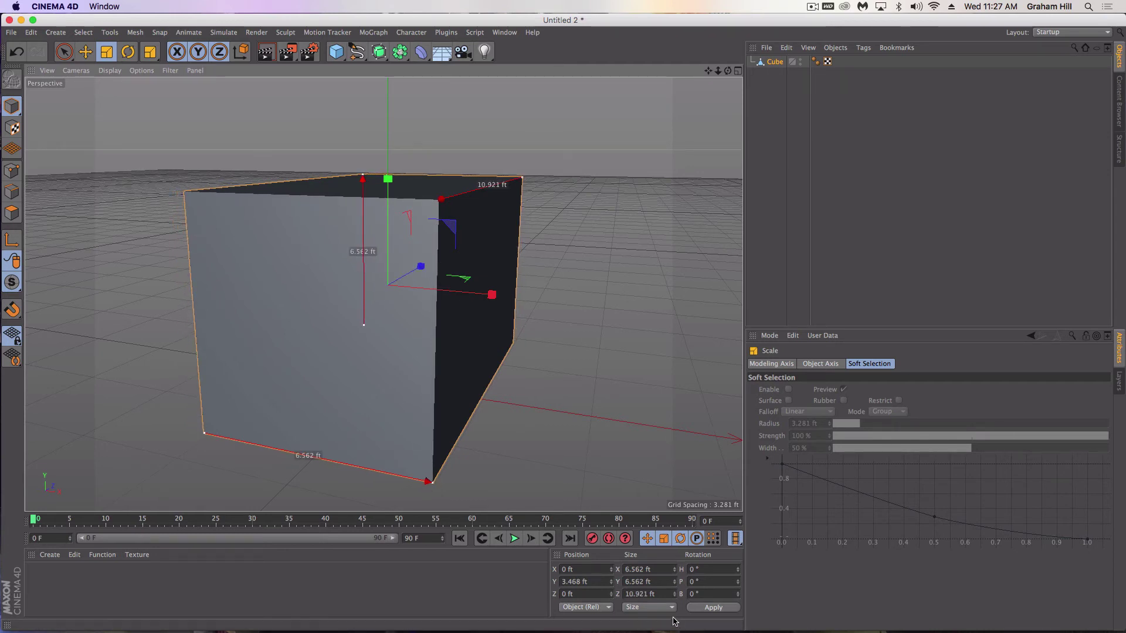
left_click_drag(500, 292, 436, 288)
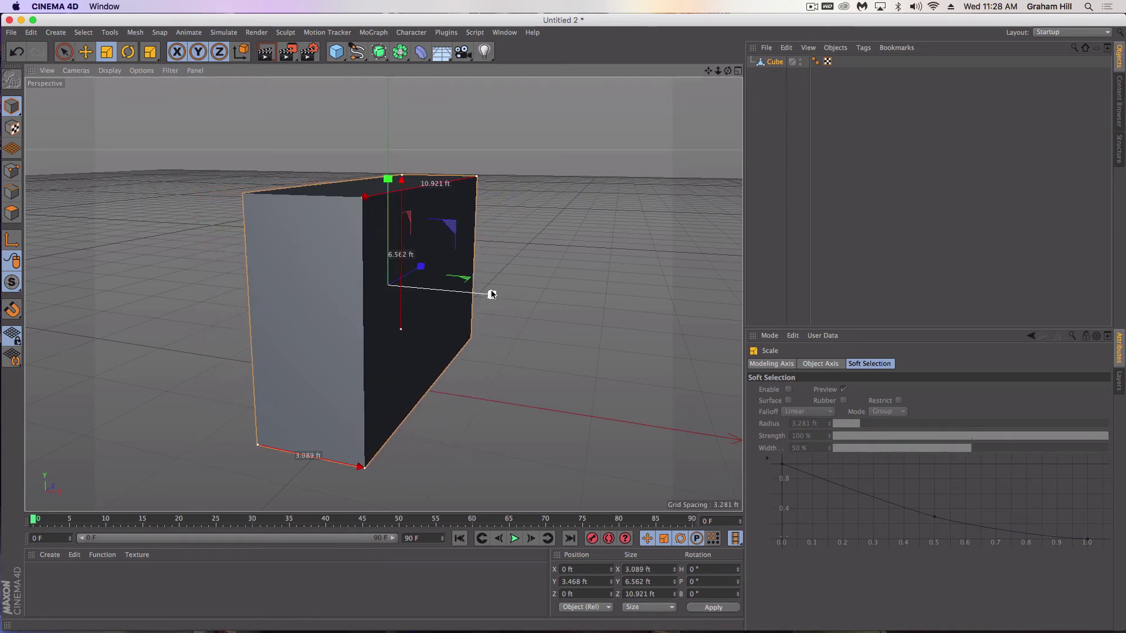
left_click_drag(493, 294, 528, 297)
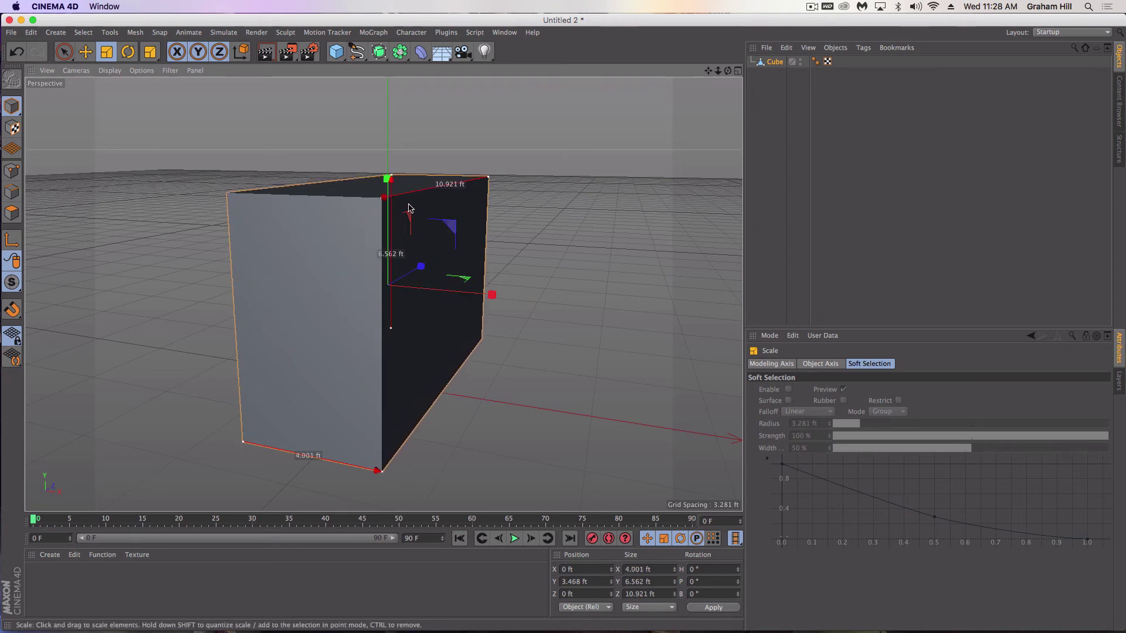
left_click_drag(386, 187, 388, 219)
left_click_drag(335, 319, 401, 359, "alt")
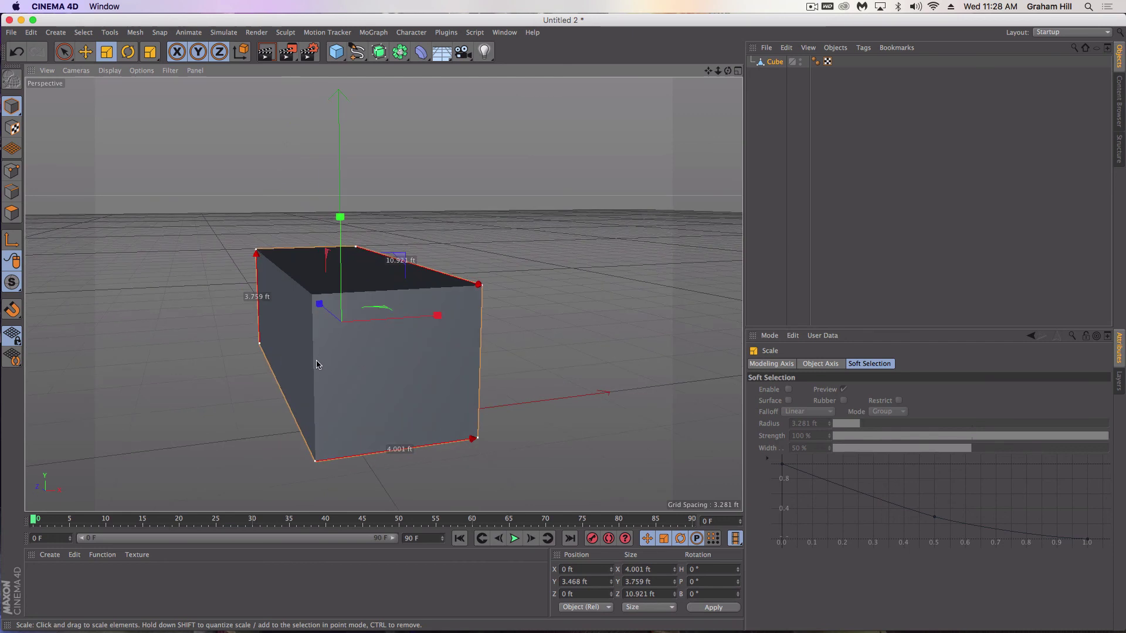
left_click_drag(317, 364, 387, 369, "alt")
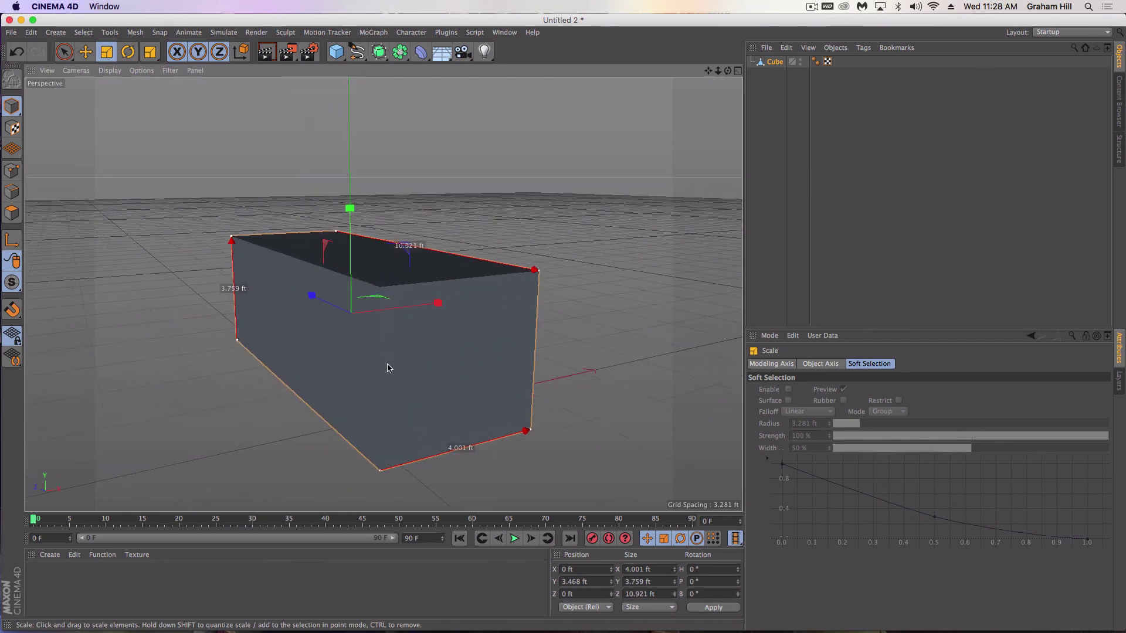
mouse_move(388, 368)
left_mouse_down("alt")
mouse_move(407, 369)
mouse_move(413, 357)
mouse_move(362, 354)
mouse_move(397, 354)
mouse_move(387, 367)
mouse_move(414, 360)
mouse_move(336, 348)
mouse_move(396, 353)
mouse_move(405, 368)
mouse_move(427, 360)
mouse_move(346, 355)
mouse_move(397, 352)
mouse_move(372, 365)
mouse_move(366, 349)
mouse_move(412, 367)
mouse_move(364, 359)
mouse_move(390, 352)
left_mouse_up("alt")
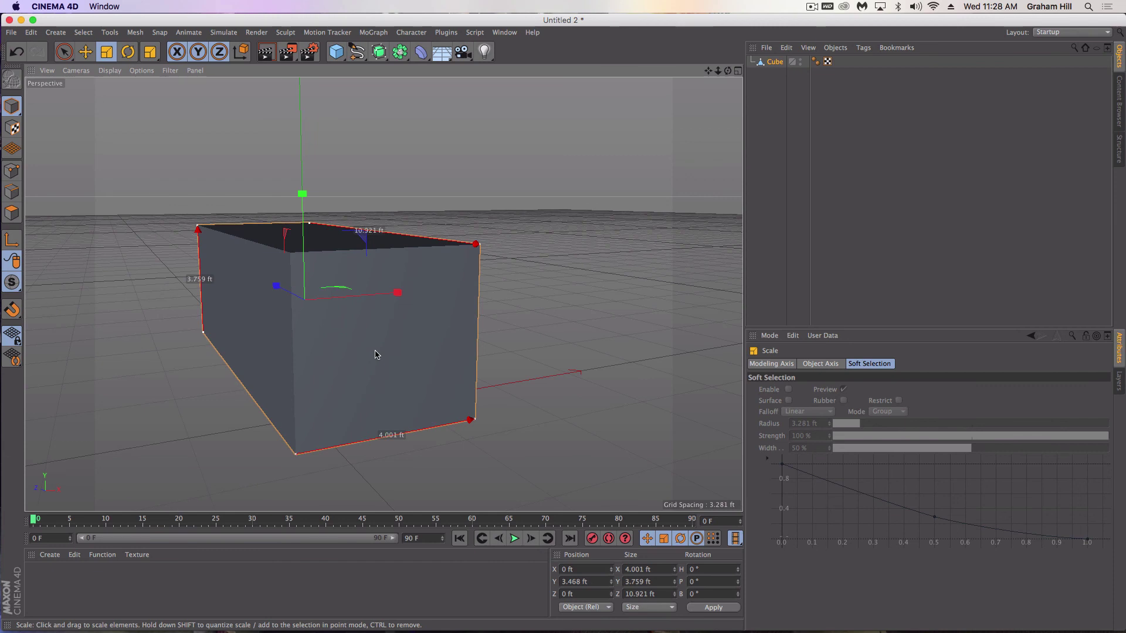